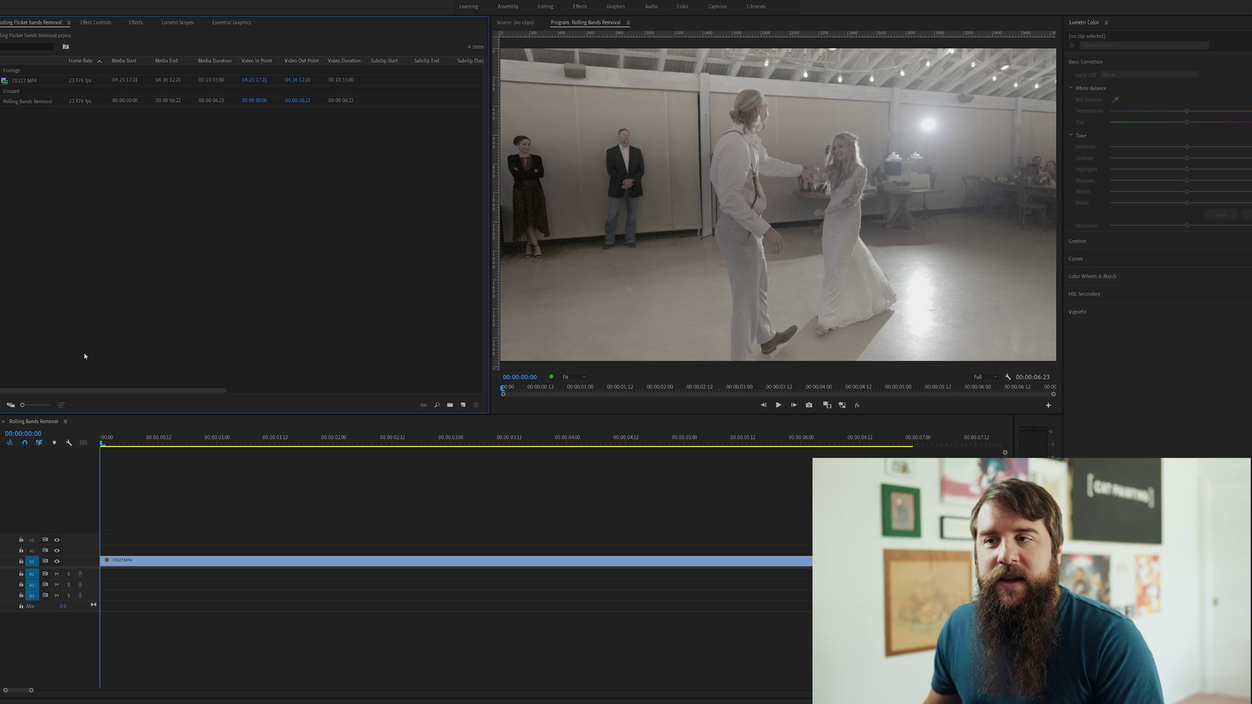
# Step: Start playback of the wedding dance sequence
pyautogui.press('space')
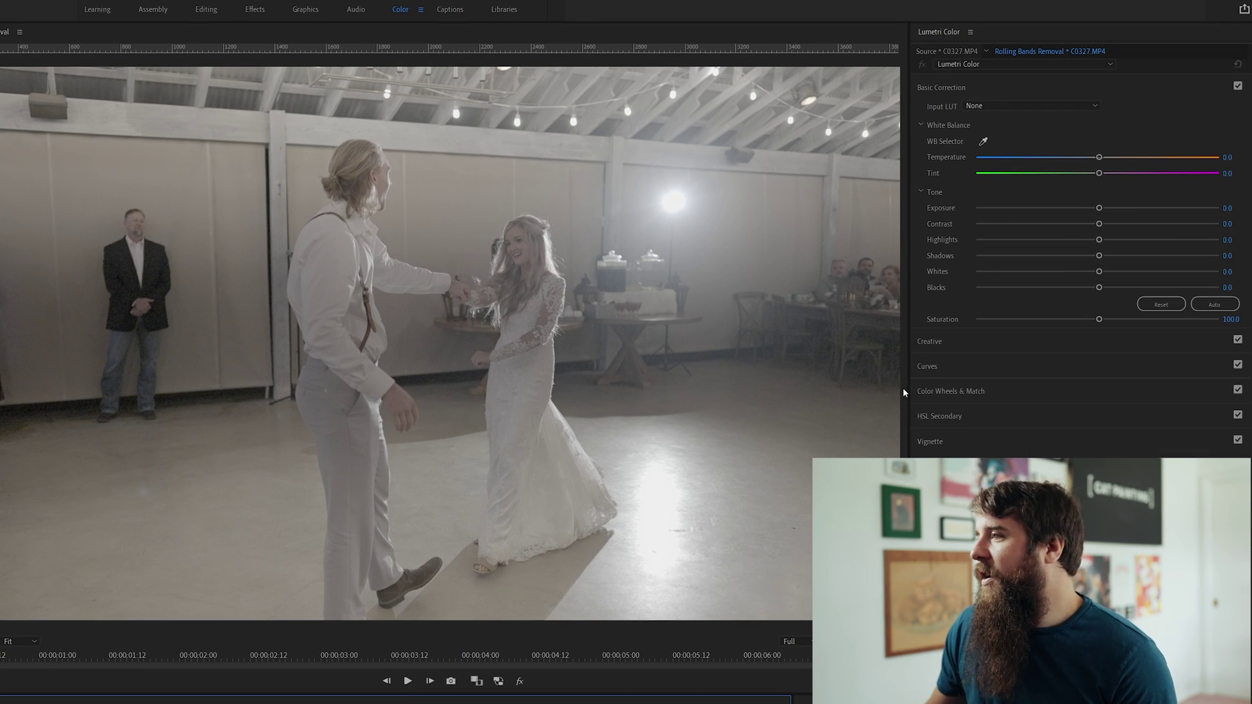
# Step: Apply the whoismatt 01 - LOG look from Creative and preview it in playback
pyautogui.click(968, 340)
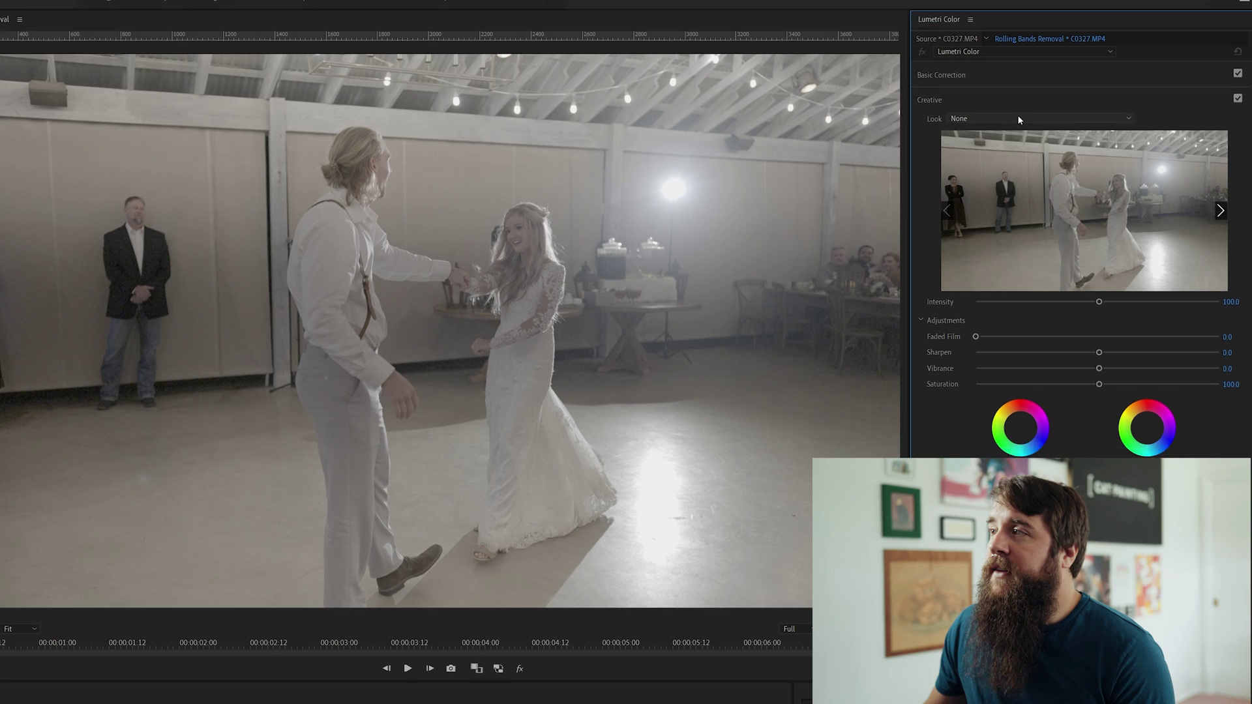
pyautogui.click(1042, 130)
pyautogui.scroll(-10, 1030, 483)
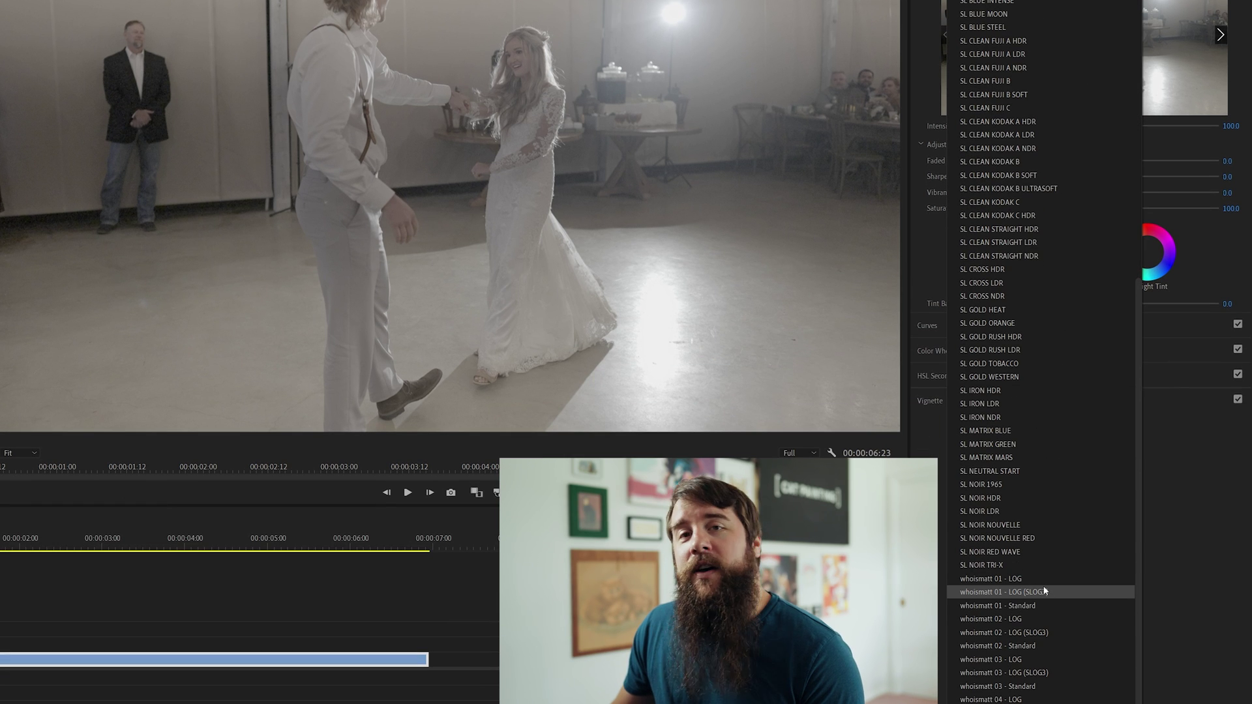
pyautogui.click(1044, 592)
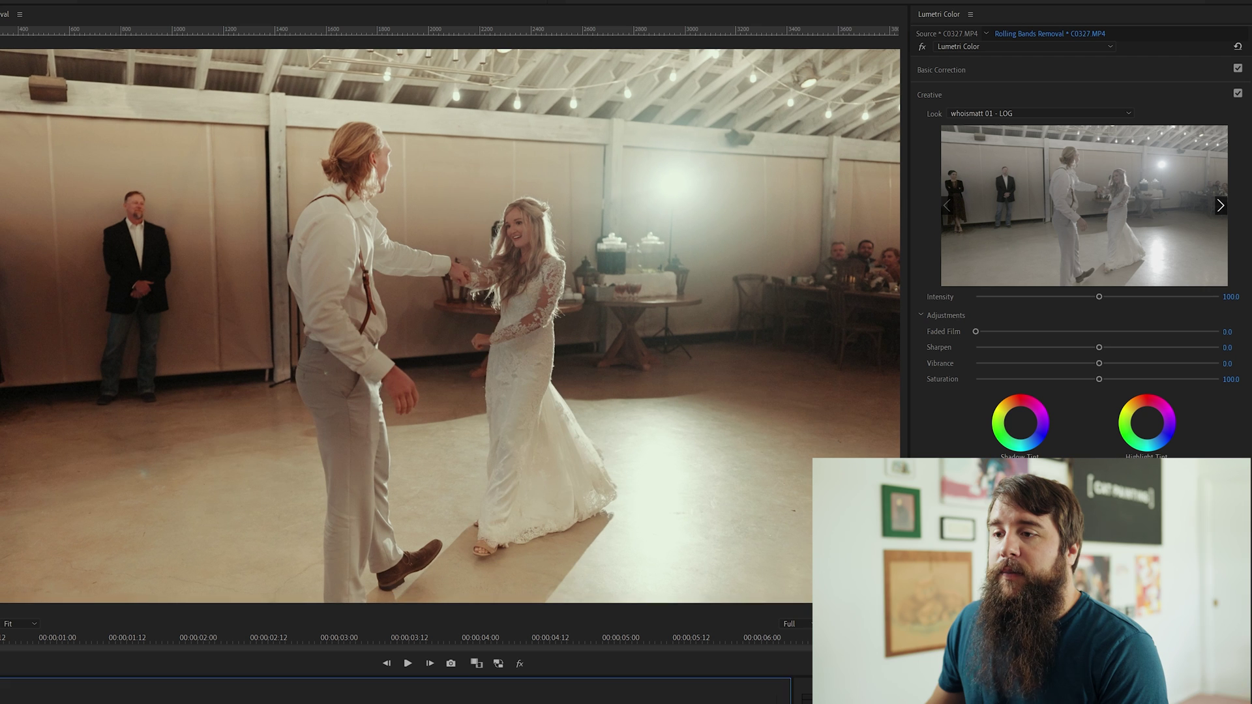
pyautogui.press('space')
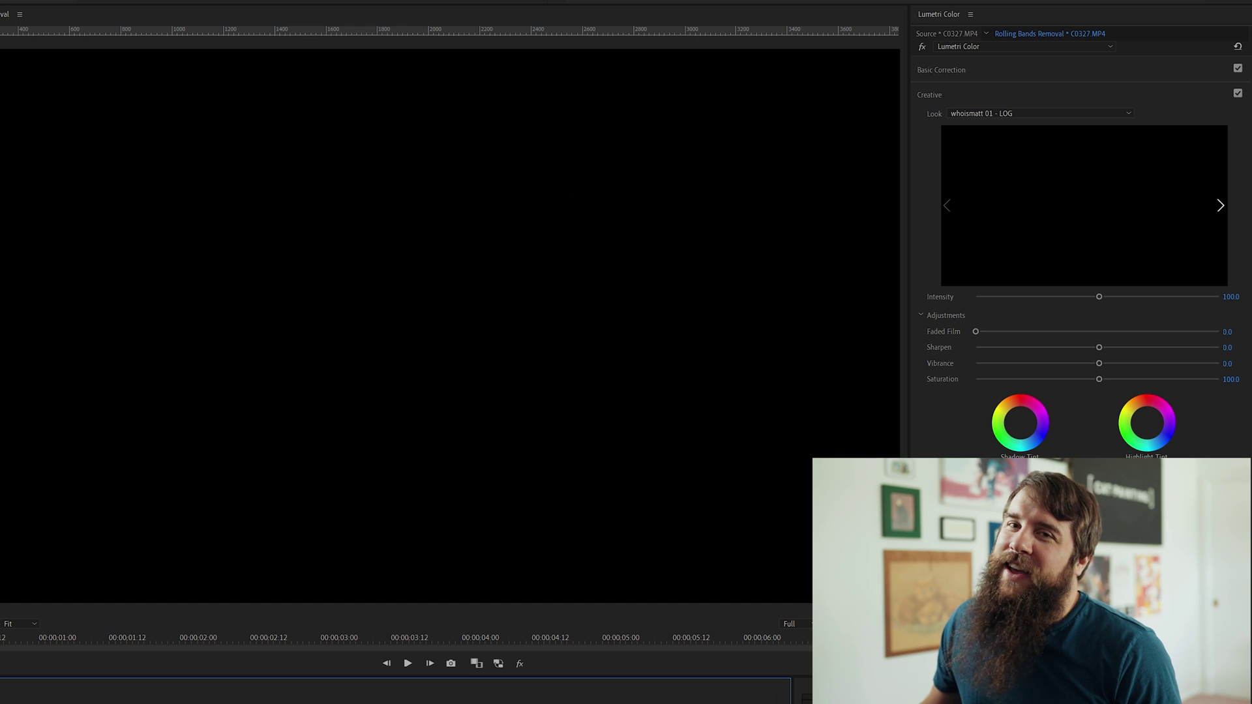
pyautogui.press('Home')
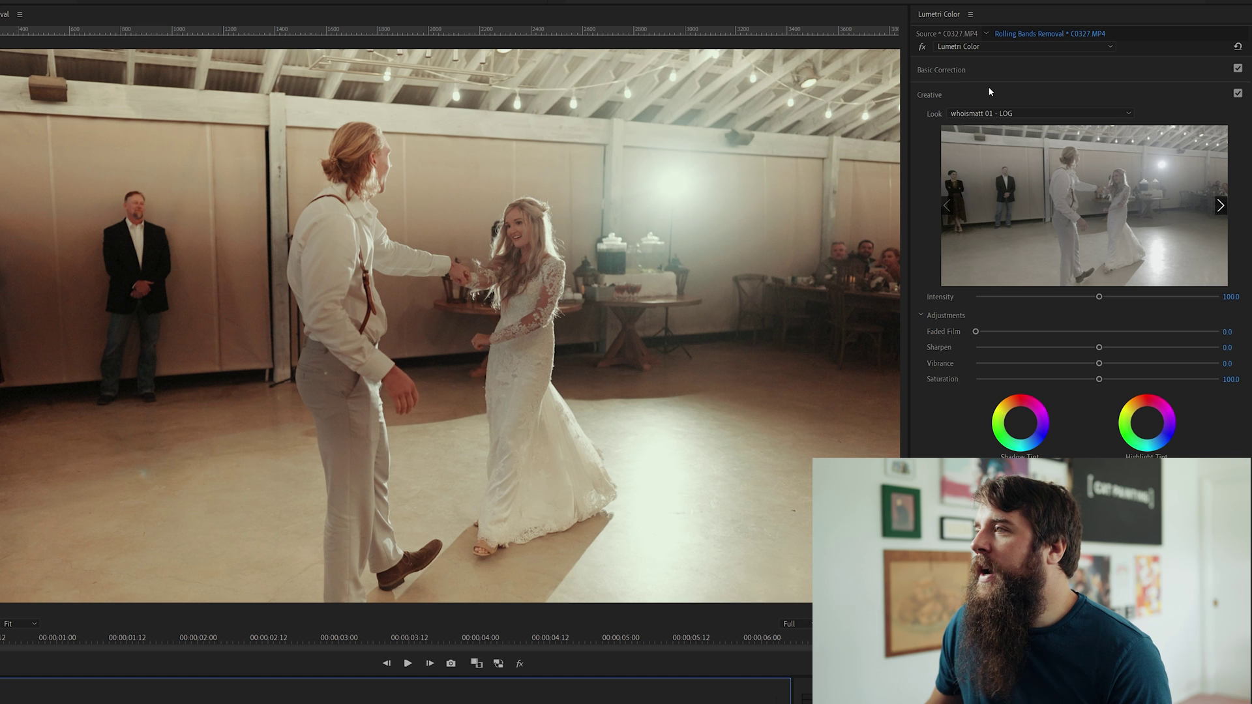
# Step: Set Temperature -7.3, Exposure 0.7, Shadows 14.8, Whites 3.8, reset Blacks, then review playback
pyautogui.click(993, 71)
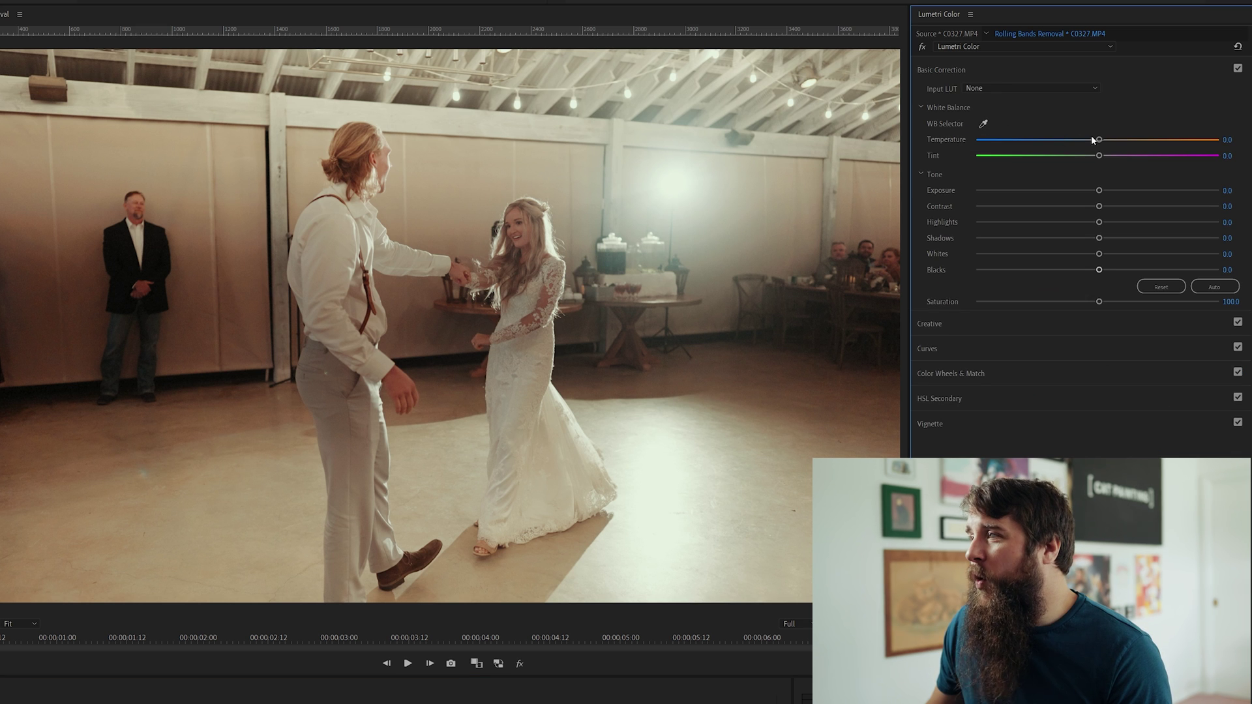
pyautogui.moveTo(1099, 140); pyautogui.dragTo(1091, 142)
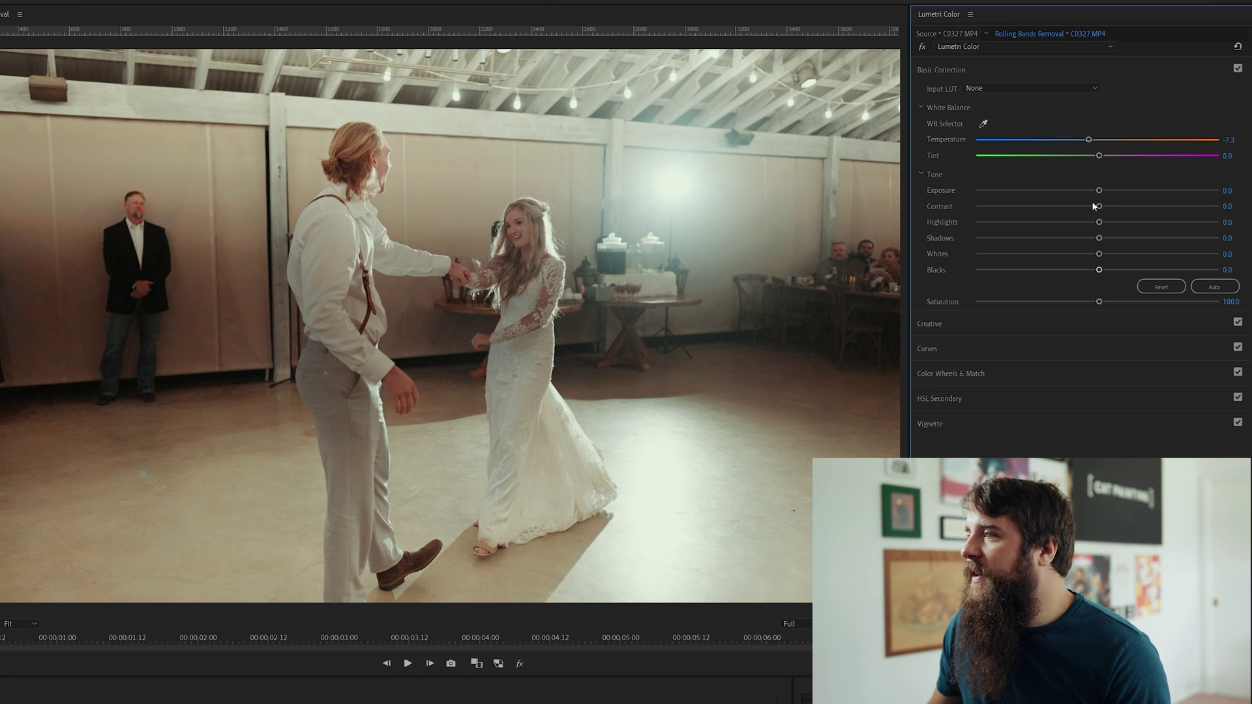
pyautogui.moveTo(1102, 194); pyautogui.dragTo(1108, 194)
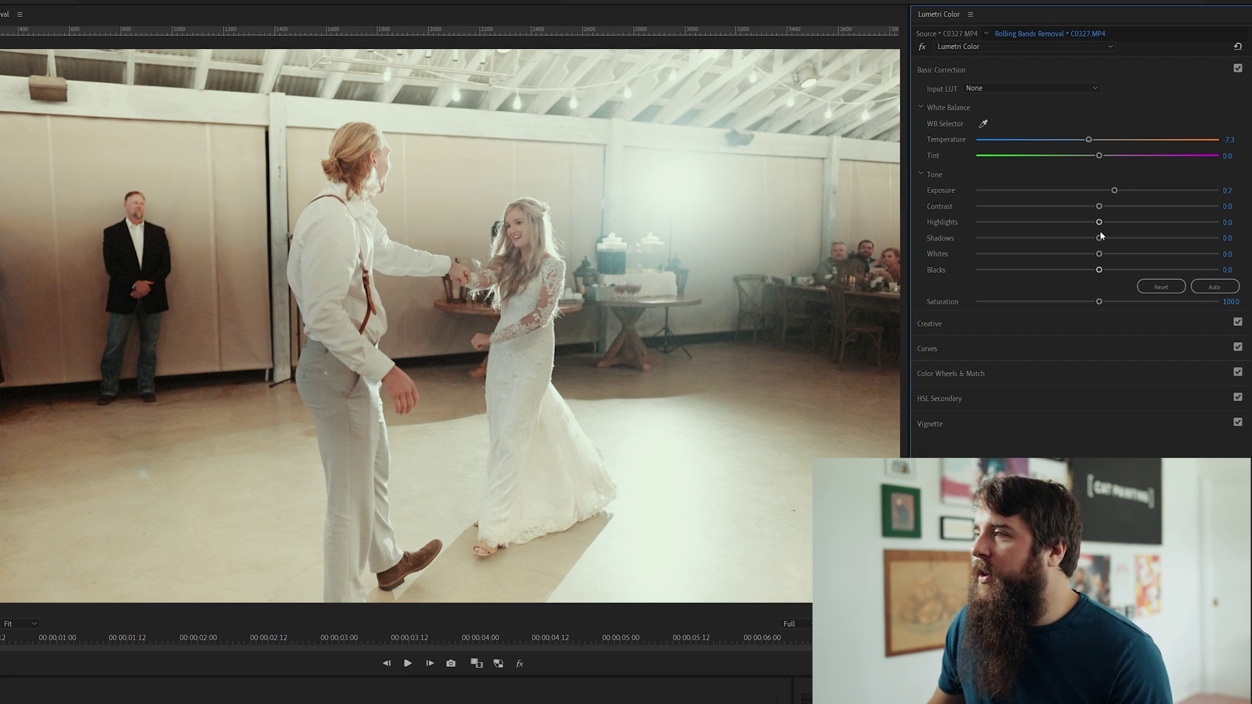
pyautogui.moveTo(1101, 239); pyautogui.dragTo(1109, 239)
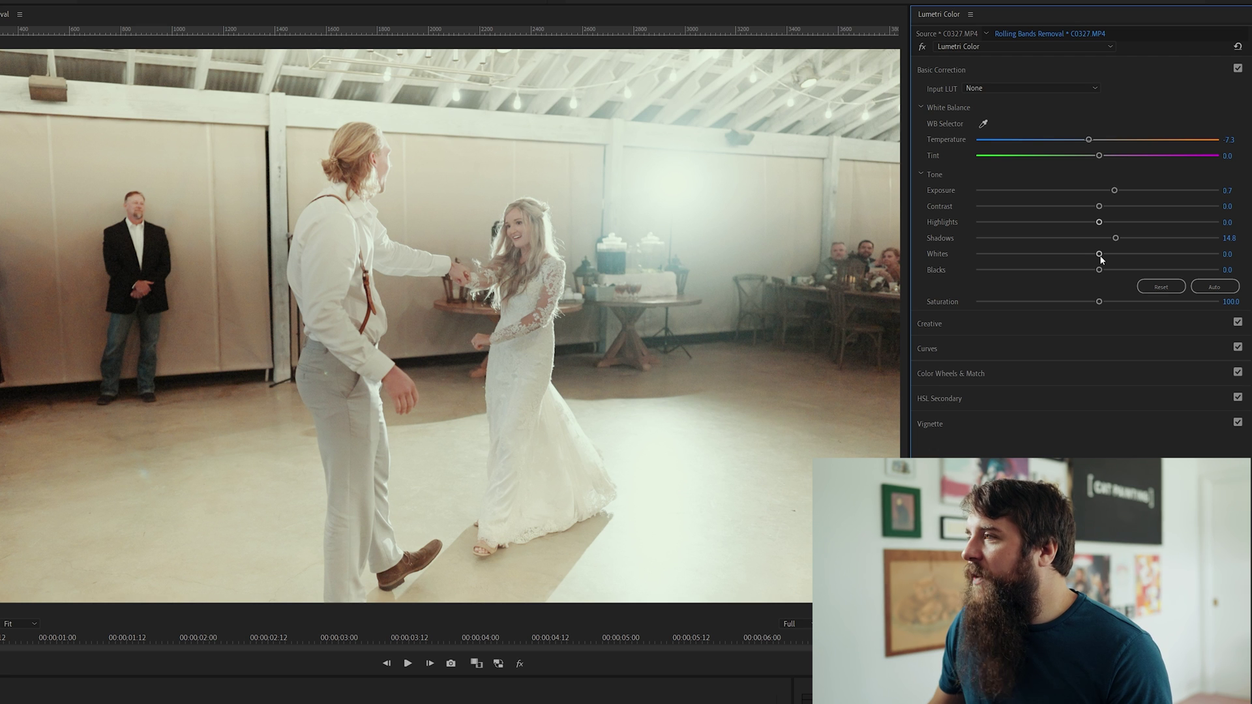
pyautogui.moveTo(1098, 256); pyautogui.dragTo(1095, 271)
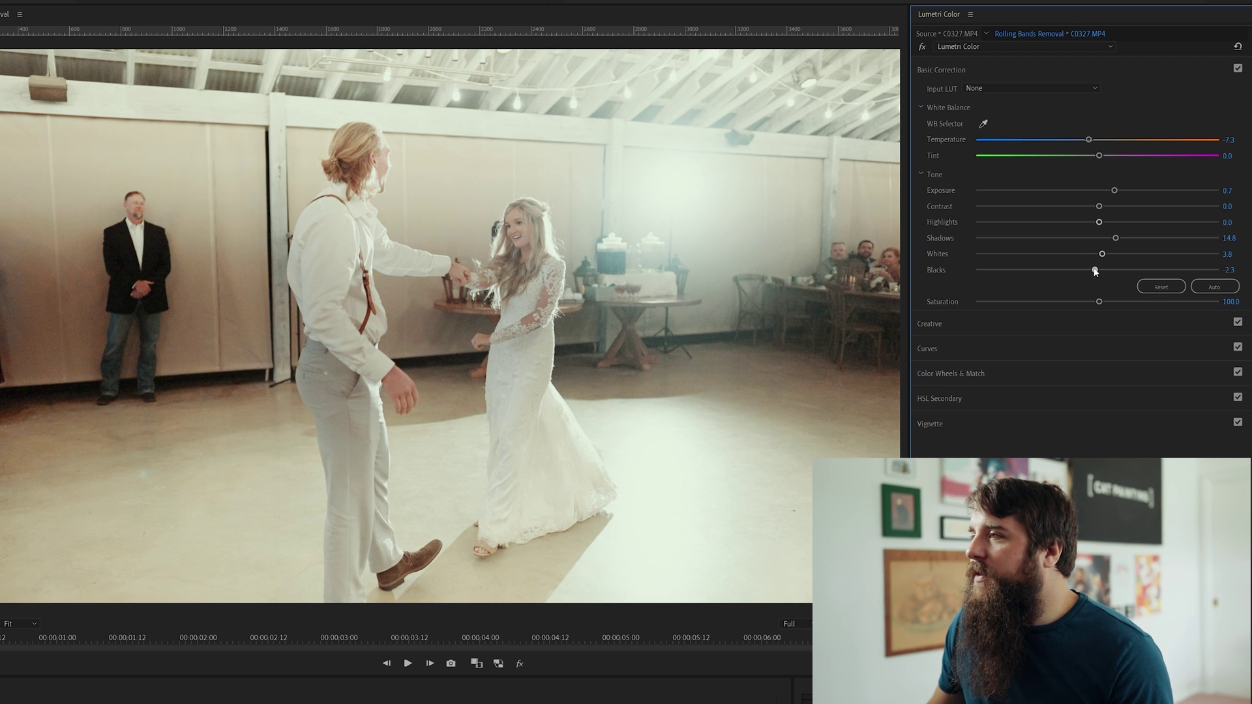
pyautogui.doubleClick(1094, 271)
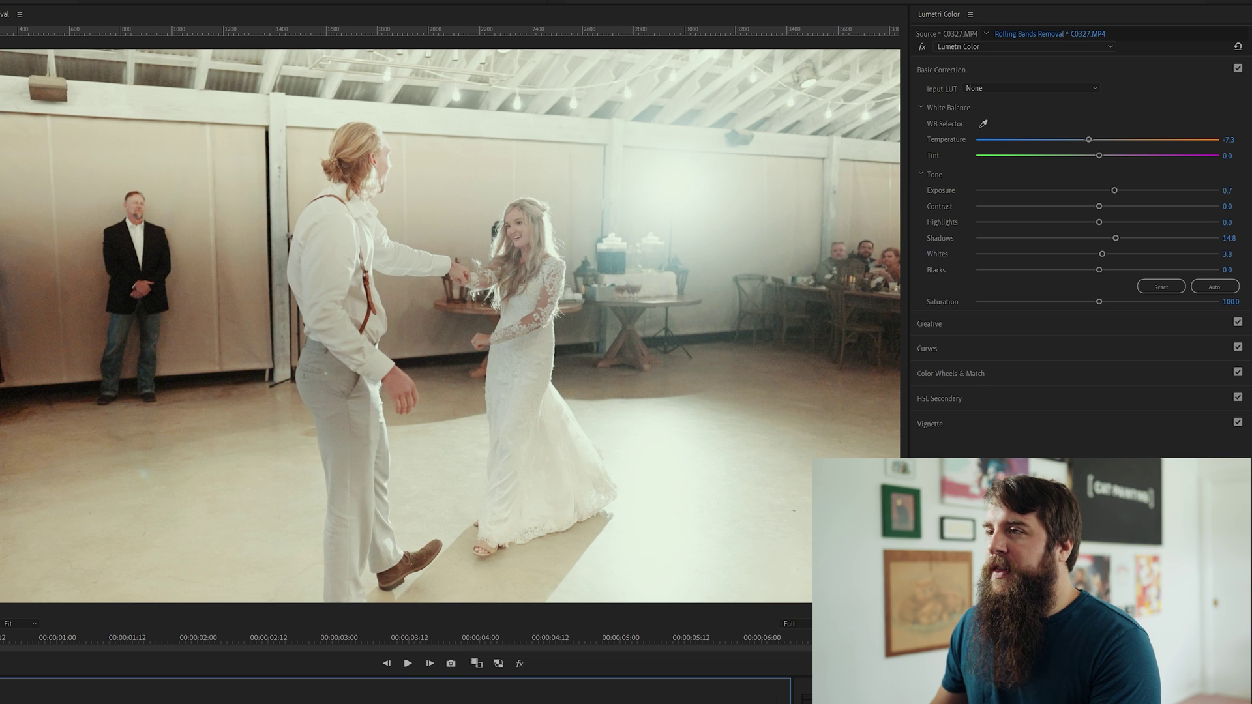
pyautogui.press('space')
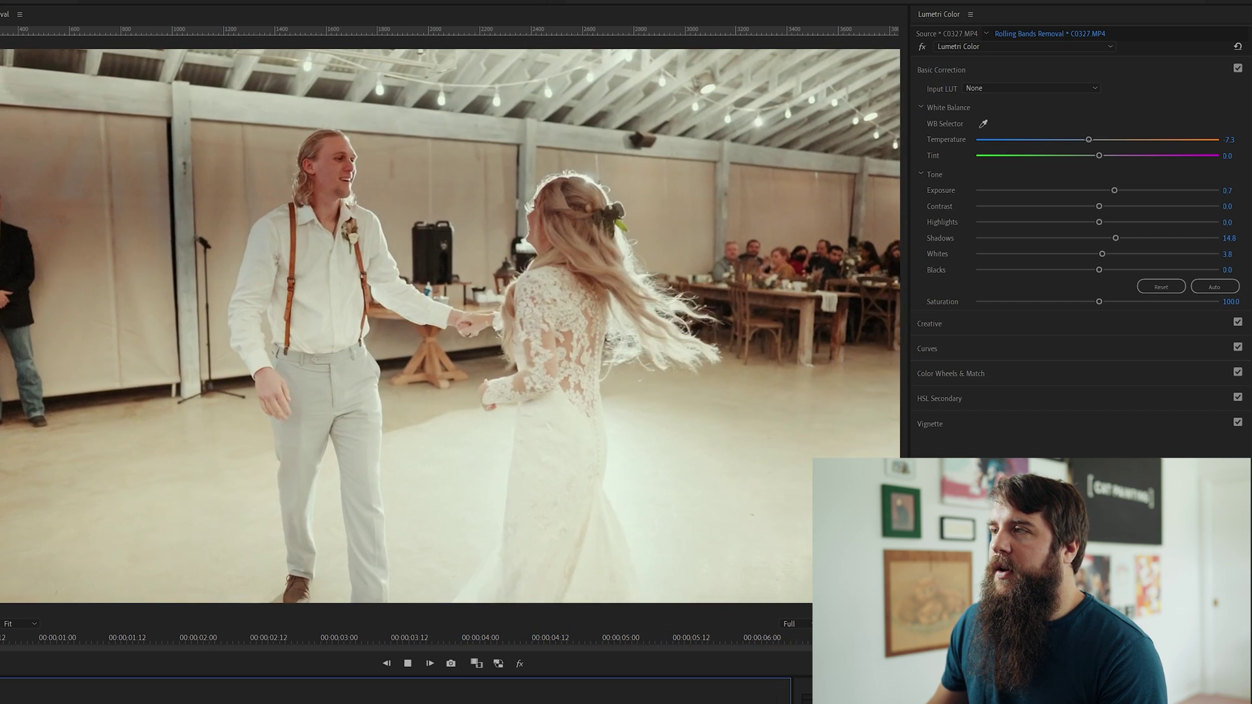
pyautogui.press('space')
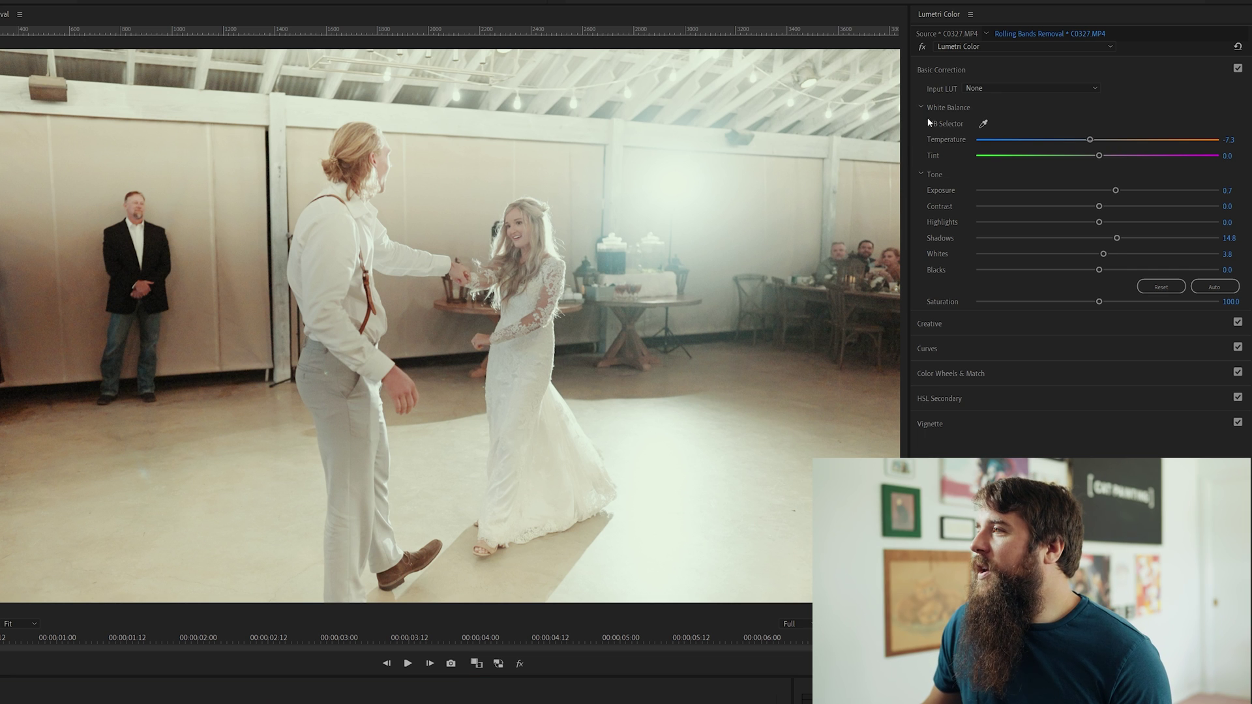
# Step: Add a second Lumetri Color effect, zoom the Program monitor to 25%, and add a free-draw mask
pyautogui.click(979, 45)
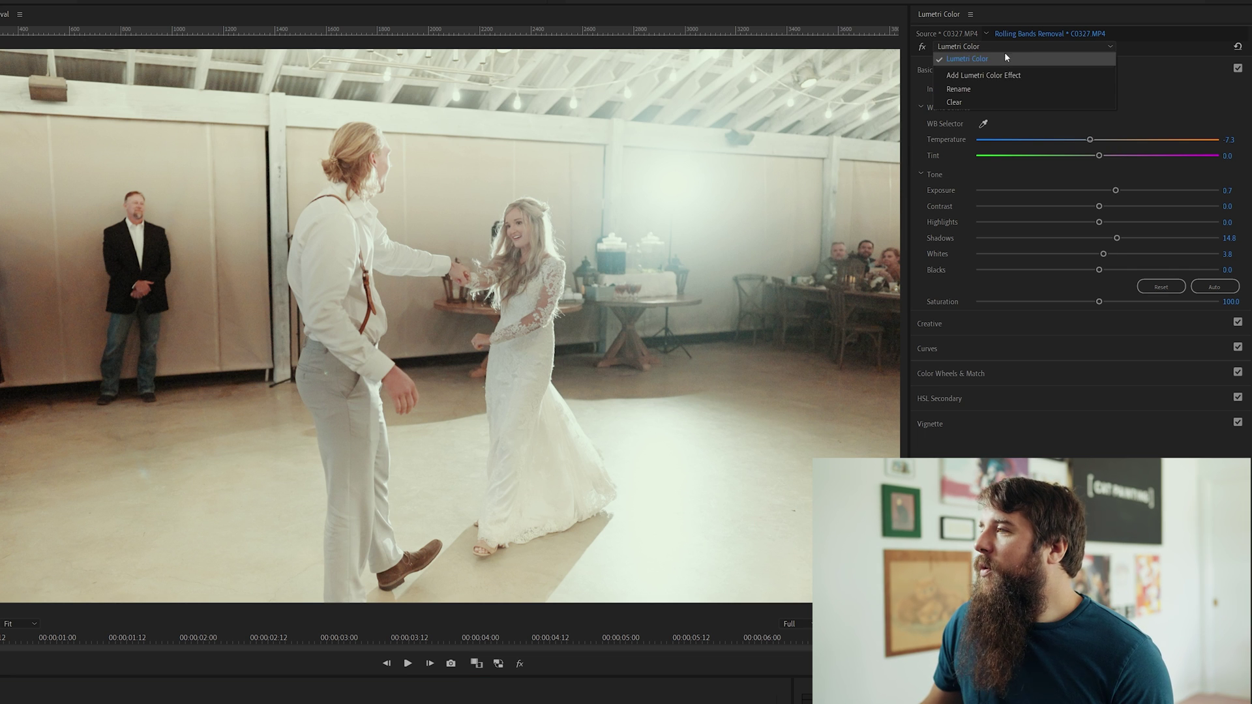
pyautogui.click(995, 75)
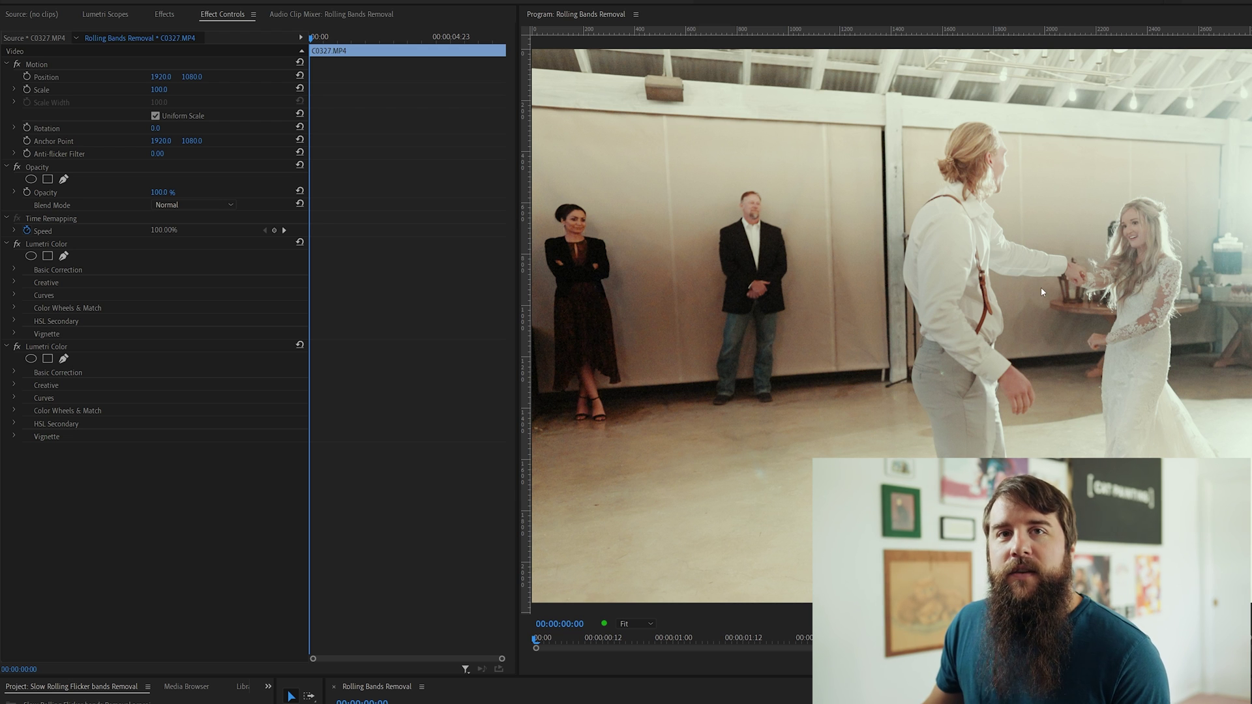
pyautogui.click(650, 623)
pyautogui.click(637, 665)
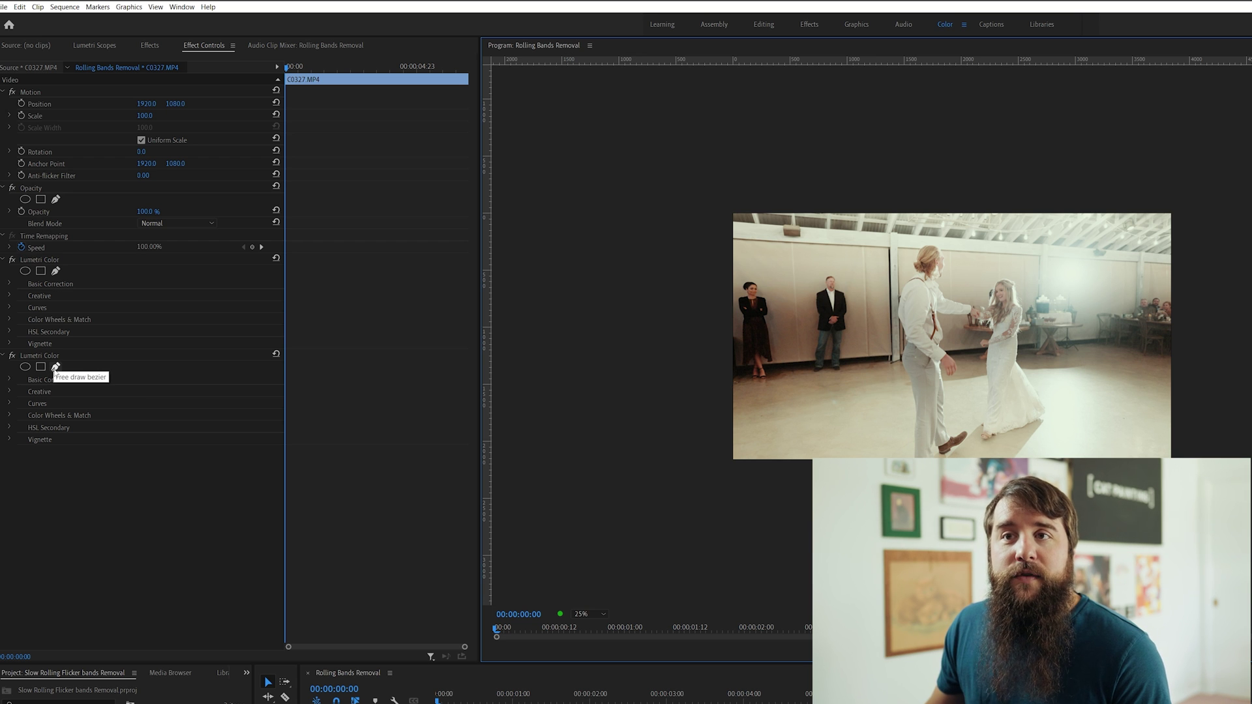
pyautogui.click(55, 367)
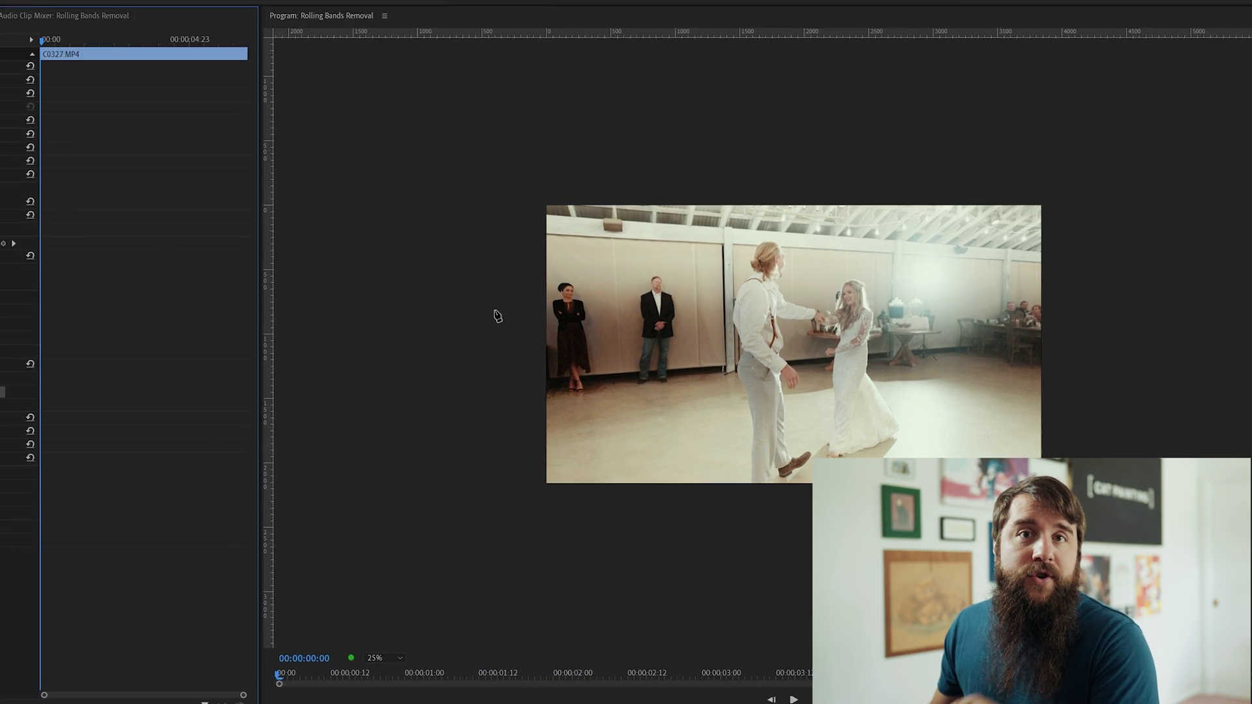
# Step: Draw the closed band mask across the dance floor and feather it toward 228
pyautogui.click(325, 312)
pyautogui.click(961, 309)
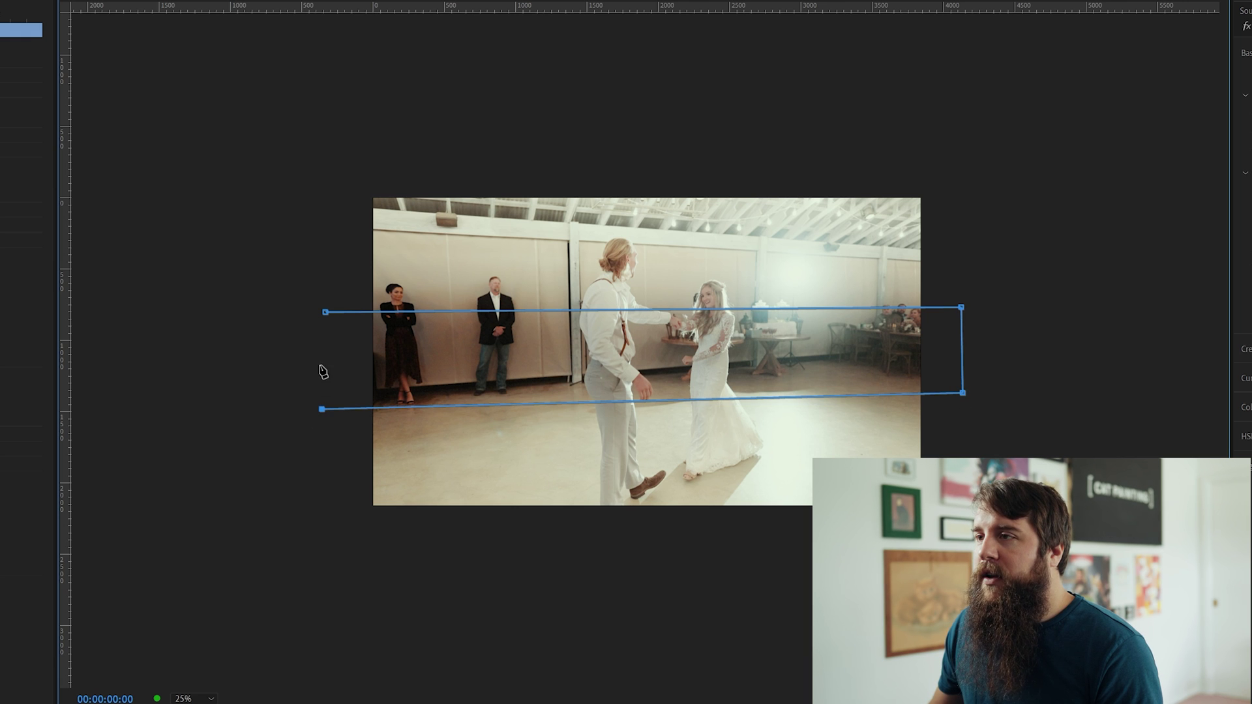
pyautogui.click(326, 314)
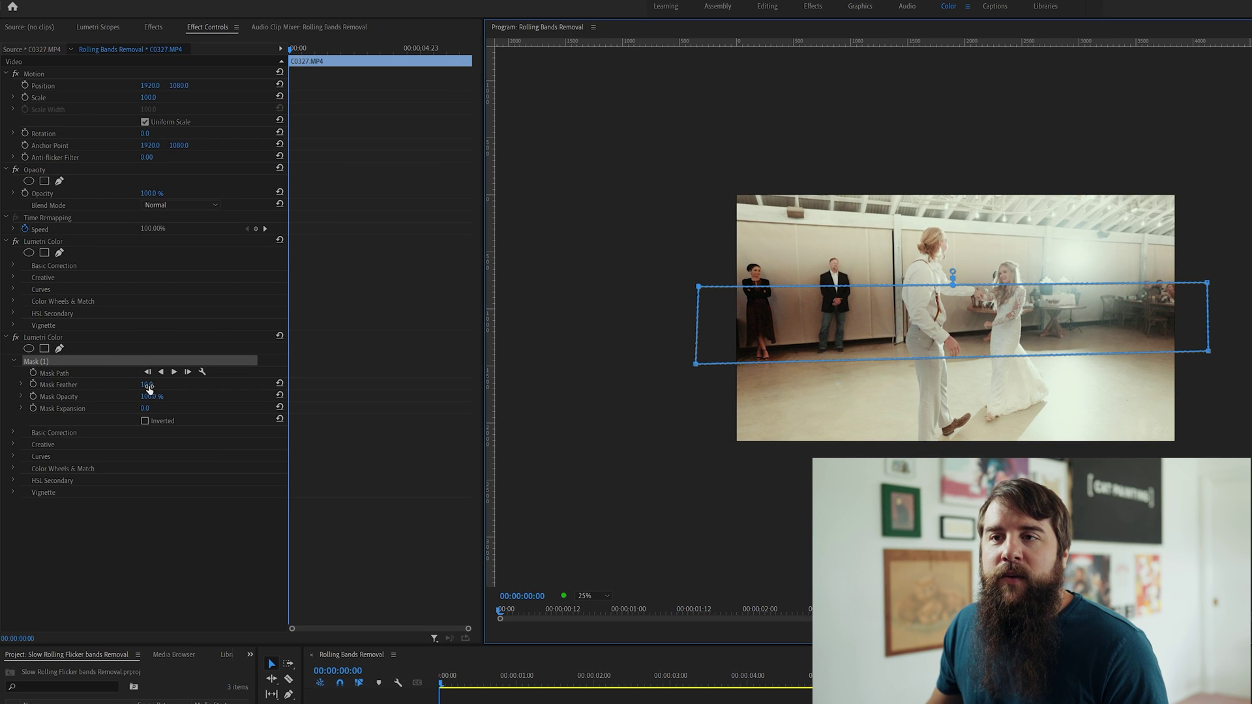
pyautogui.moveTo(149, 388); pyautogui.dragTo(161, 389)
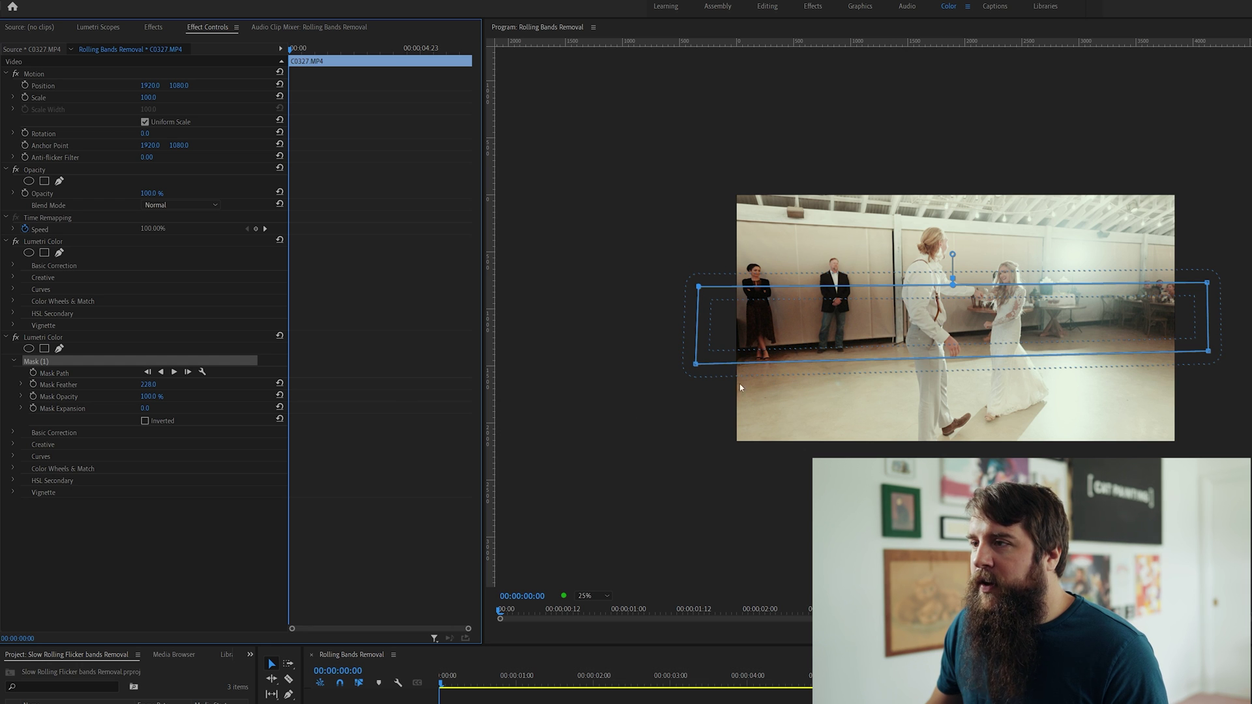
# Step: Pull the mask's bottom-left corner down and its top-left corner up
pyautogui.moveTo(697, 368); pyautogui.dragTo(699, 379)
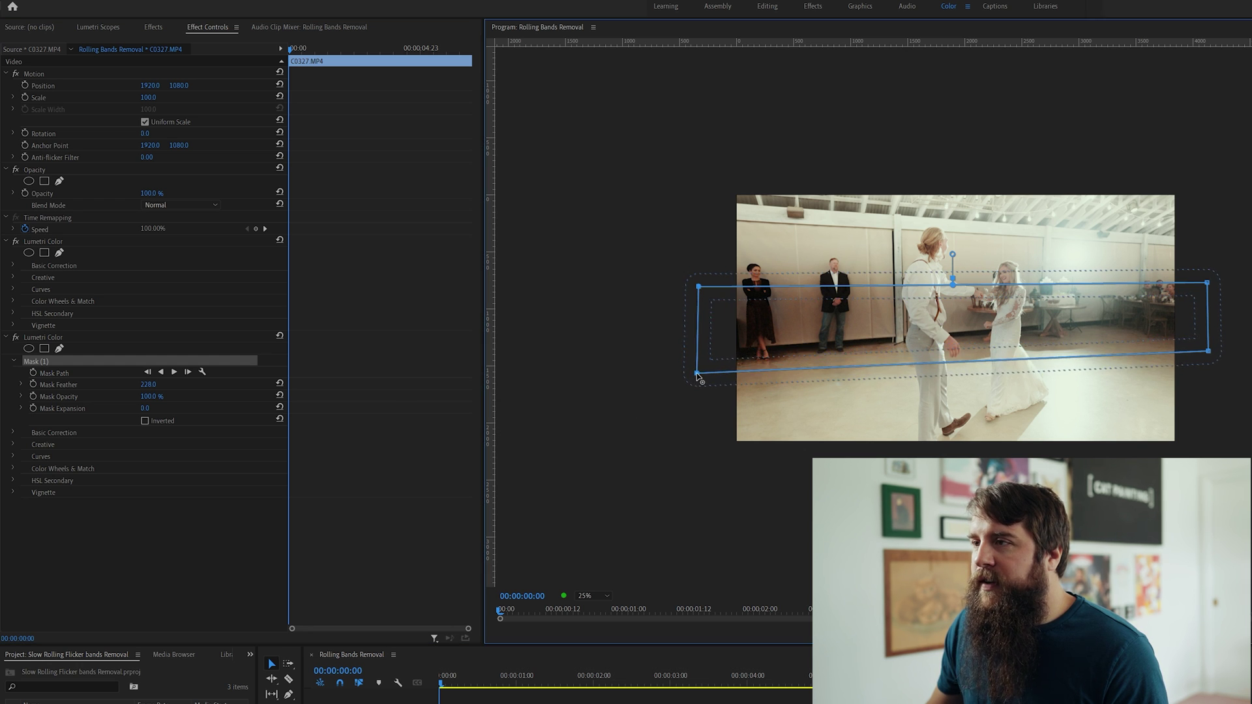
pyautogui.moveTo(693, 291); pyautogui.dragTo(701, 276)
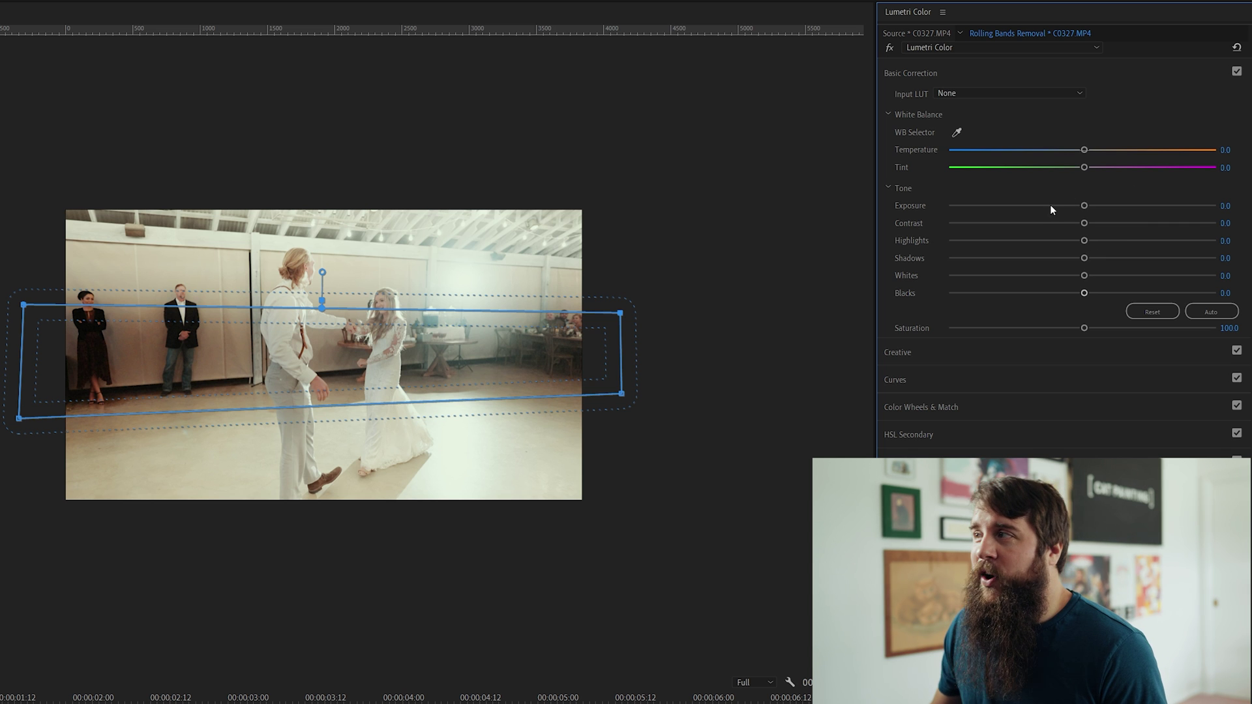
# Step: Switch the Lumetri panel to the second, masked Lumetri Color instance
pyautogui.click(985, 49)
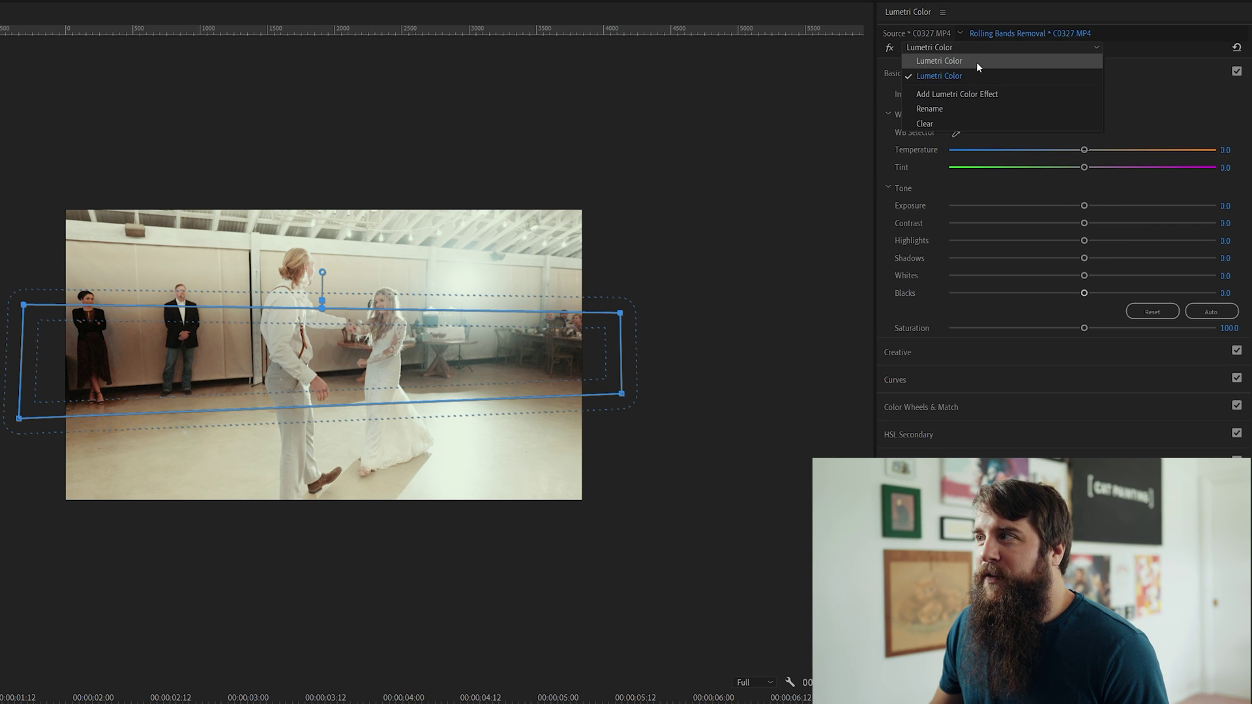
pyautogui.click(976, 61)
pyautogui.click(974, 46)
pyautogui.click(966, 73)
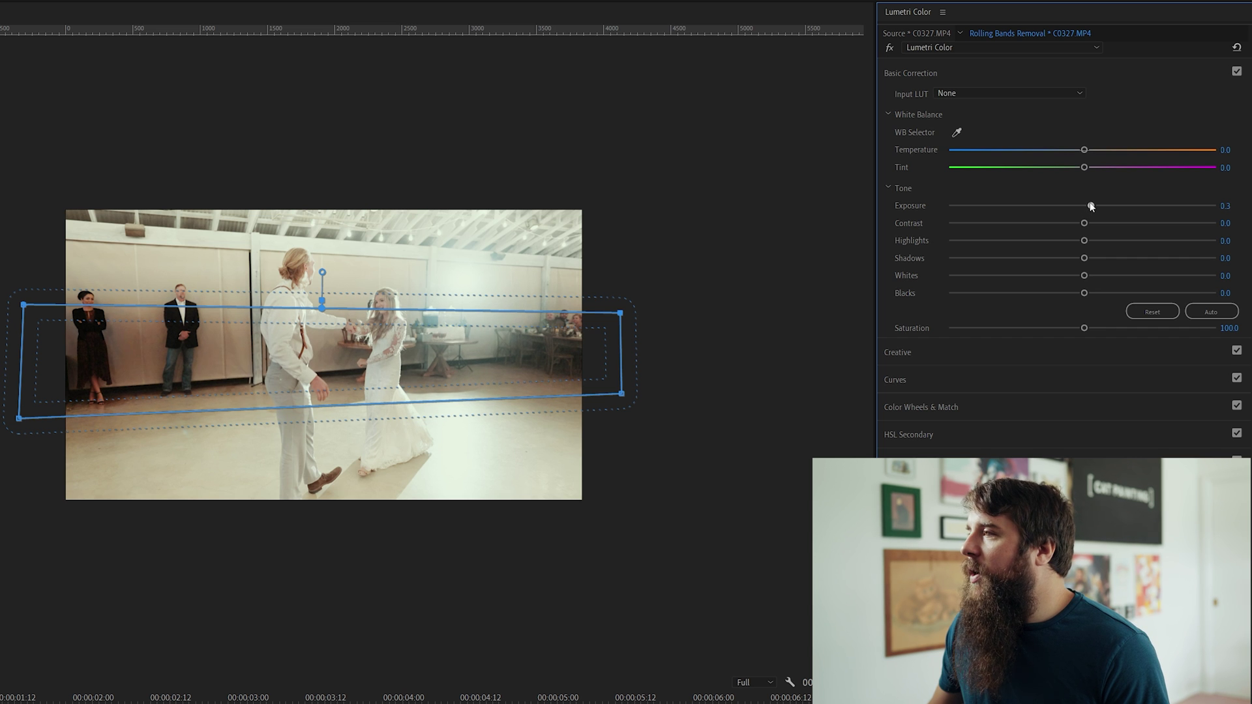
# Step: Raise the masked band's exposure to 1.1 and shadows to 25.3, then deselect the clip
pyautogui.moveTo(1086, 206); pyautogui.dragTo(1105, 202)
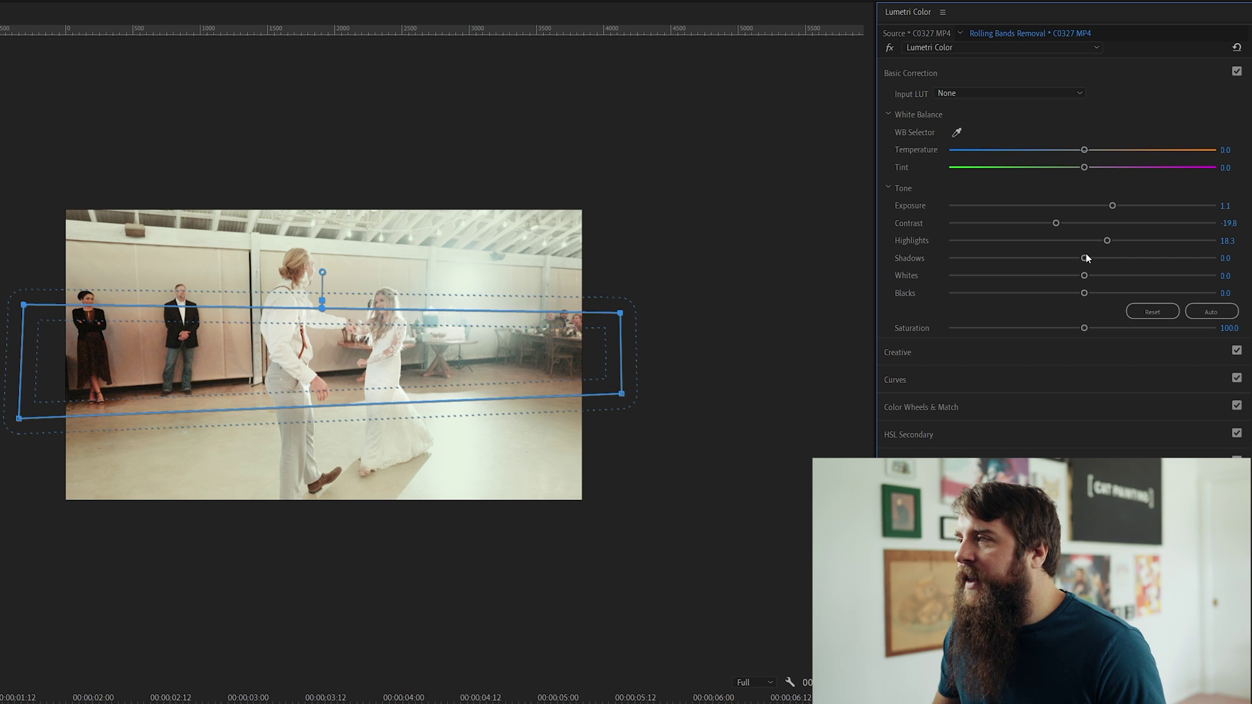
pyautogui.moveTo(1084, 259); pyautogui.dragTo(1098, 260)
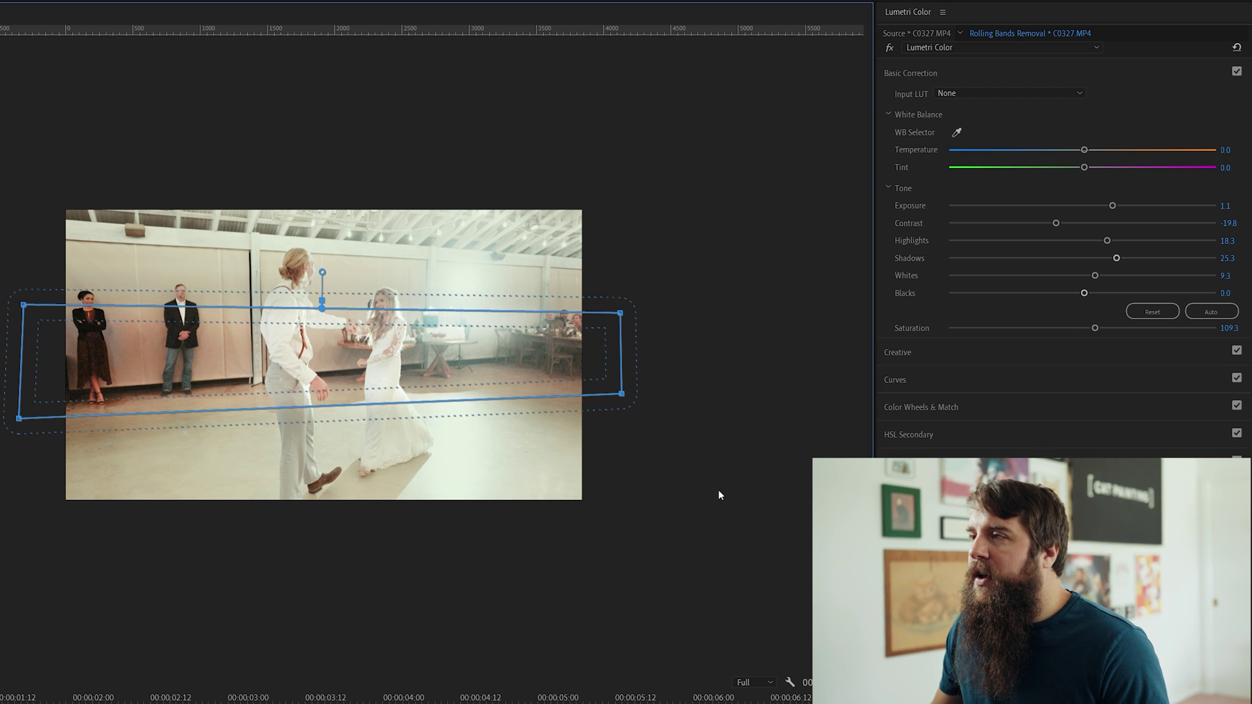
pyautogui.hotkey('ctrl', 'shift', 'a')
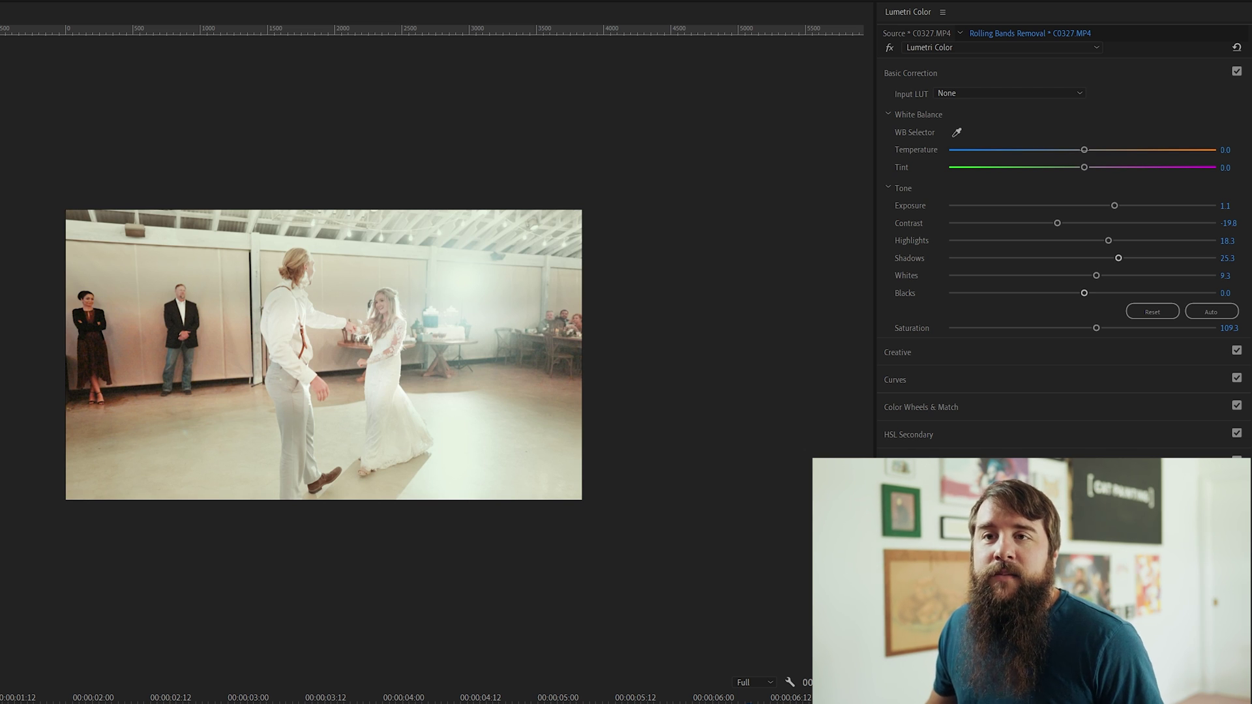
pyautogui.click(56, 339)
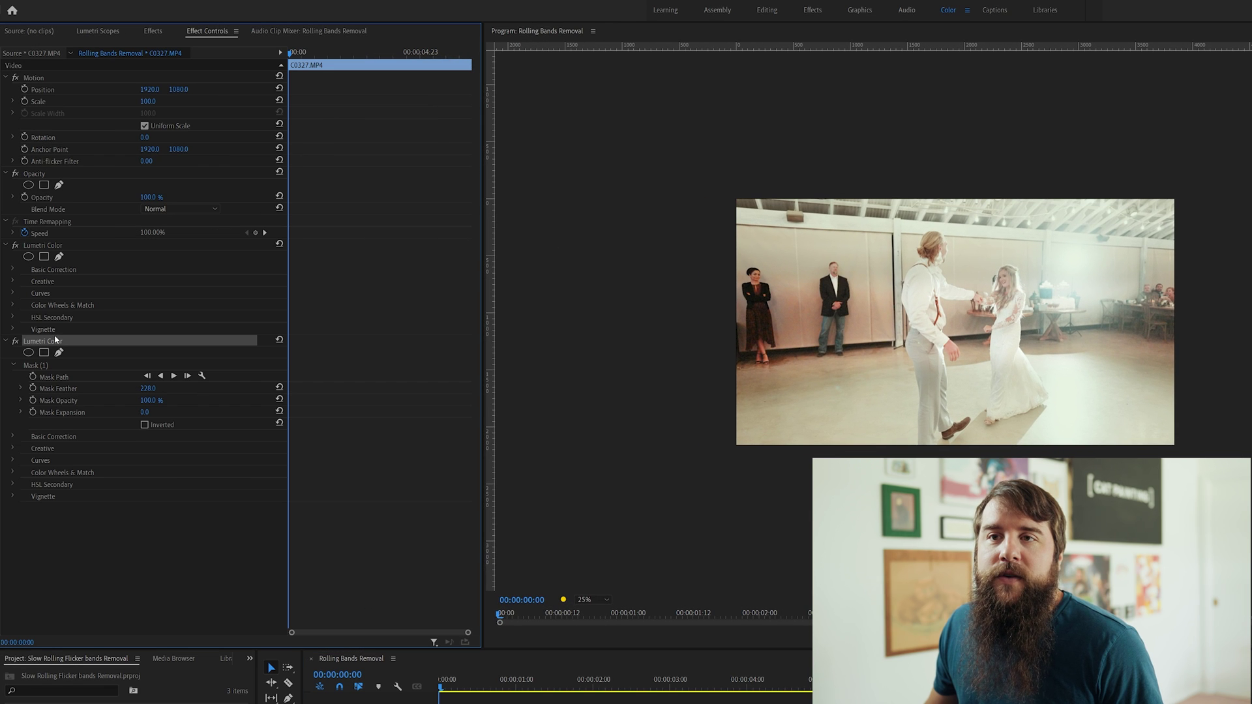
# Step: Set a Mask Path keyframe at 00:00 and move to the clip's last frame
pyautogui.click(42, 367)
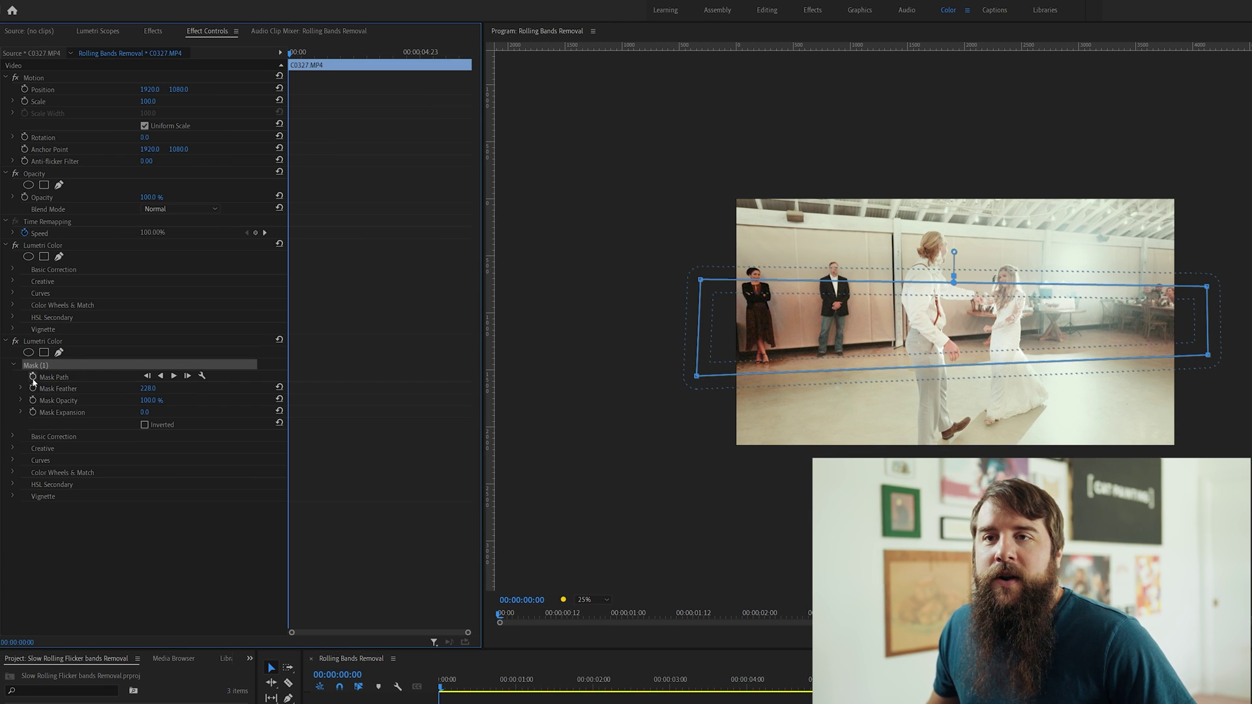
pyautogui.click(33, 379)
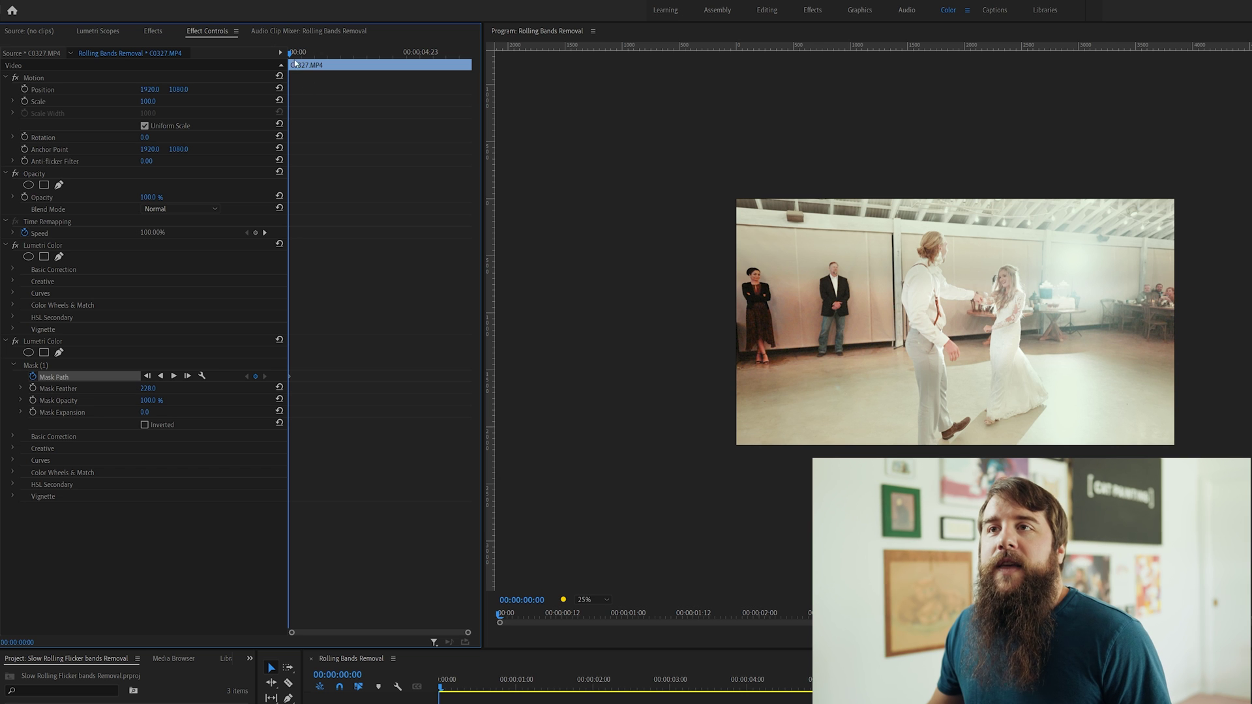
pyautogui.moveTo(299, 52); pyautogui.dragTo(475, 45)
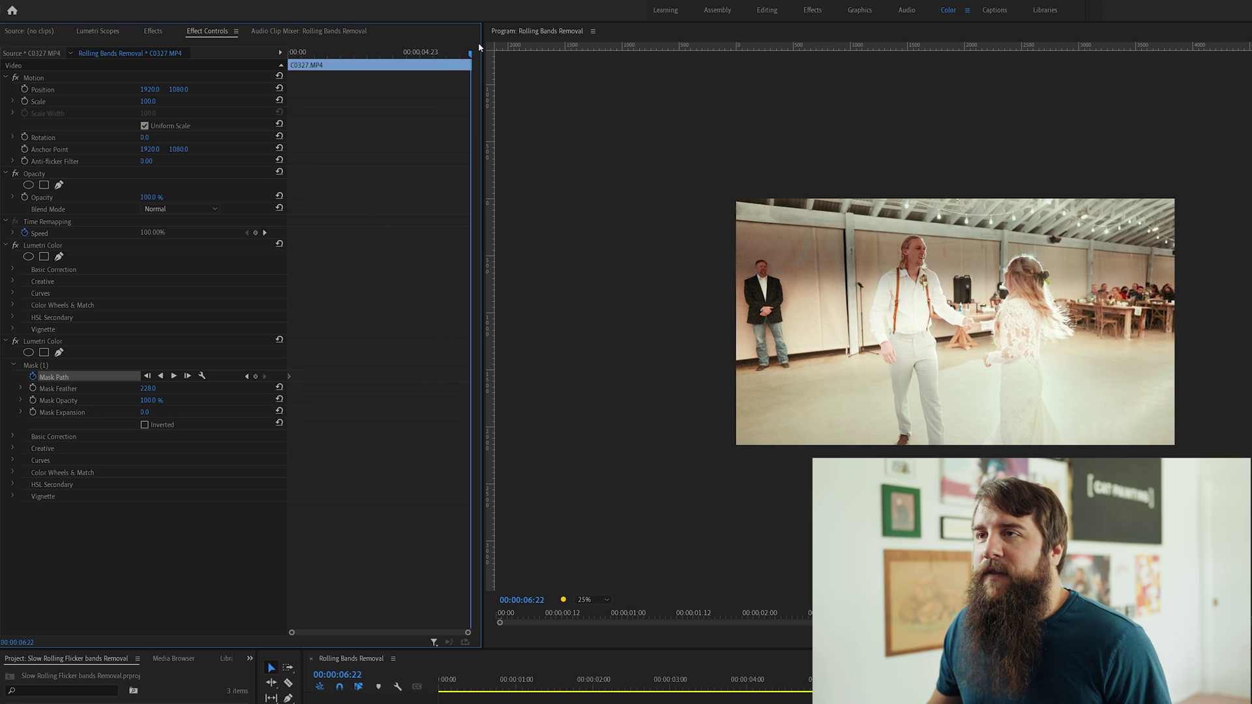
pyautogui.moveTo(480, 46); pyautogui.dragTo(473, 48)
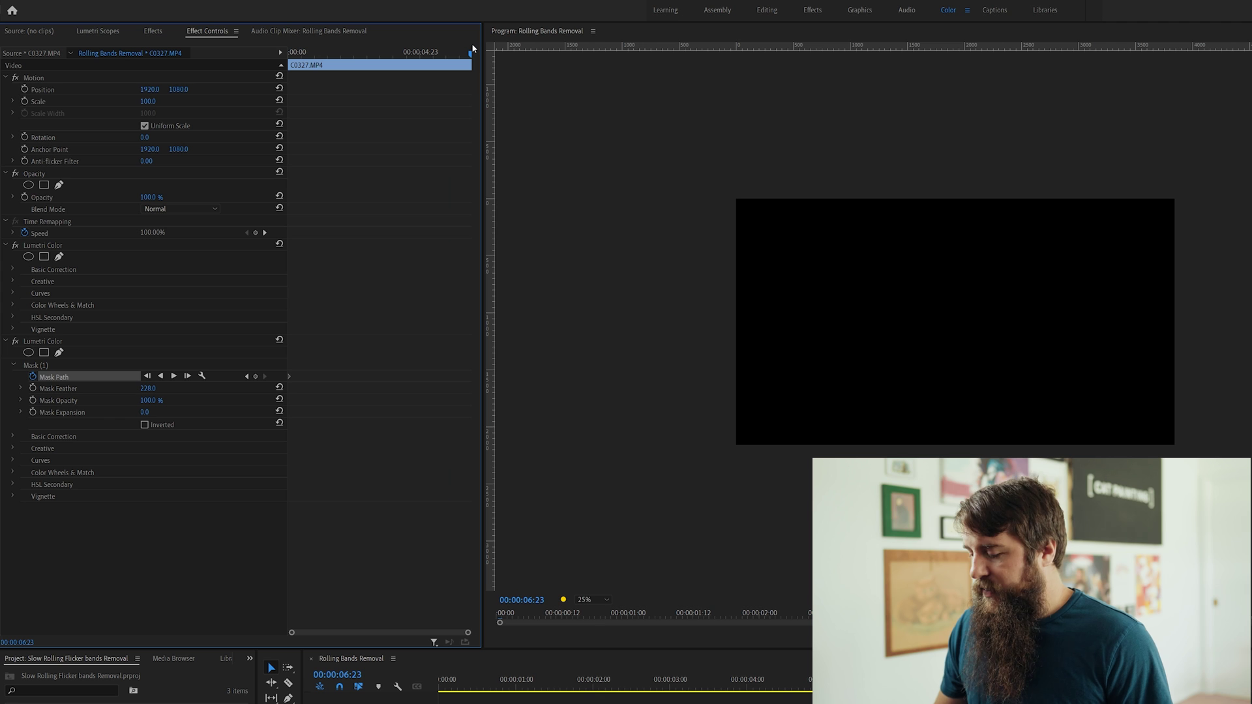
pyautogui.press('Left')
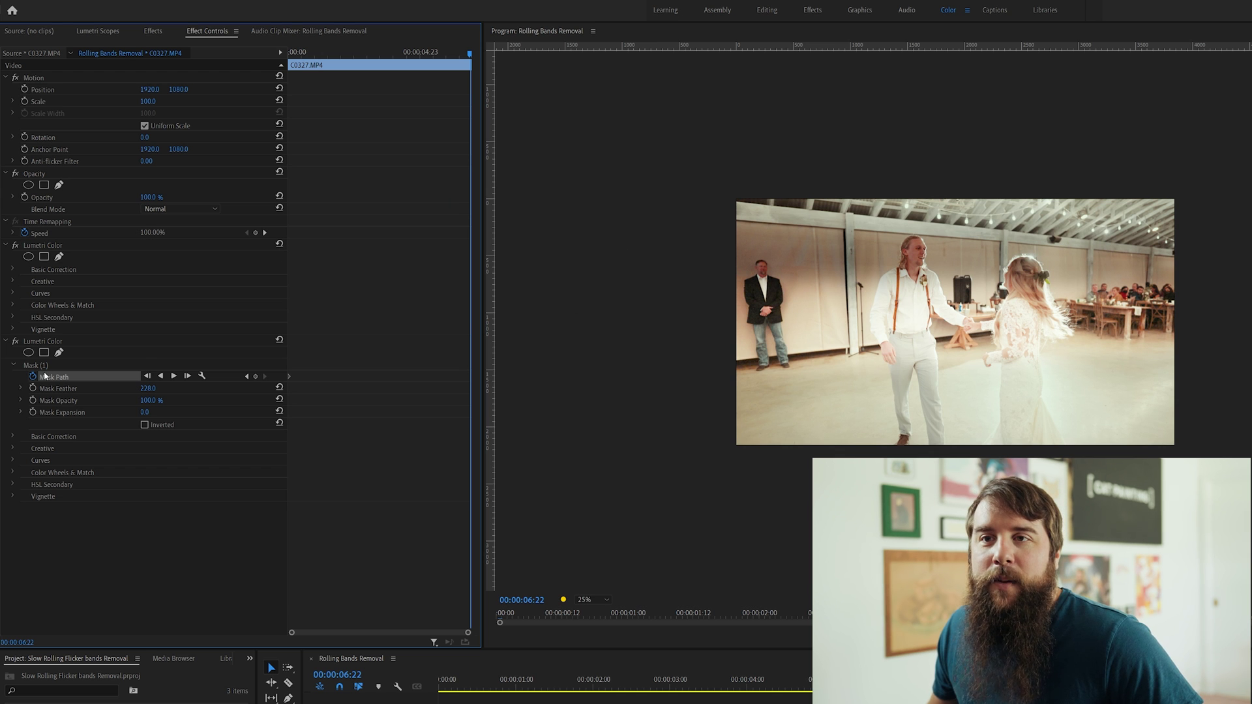
# Step: Drag the mask upward on the last frame to follow the flicker band, then return to the start
pyautogui.click(43, 366)
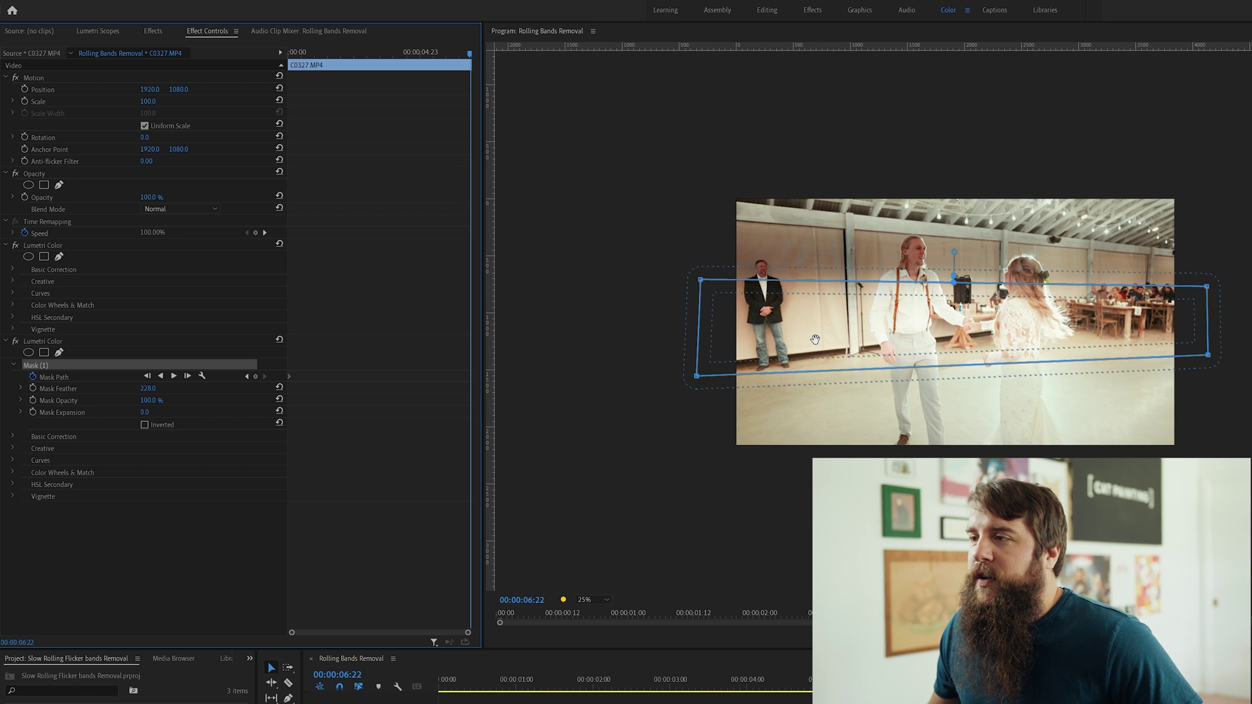
pyautogui.click(815, 340)
pyautogui.moveTo(816, 338); pyautogui.dragTo(815, 276)
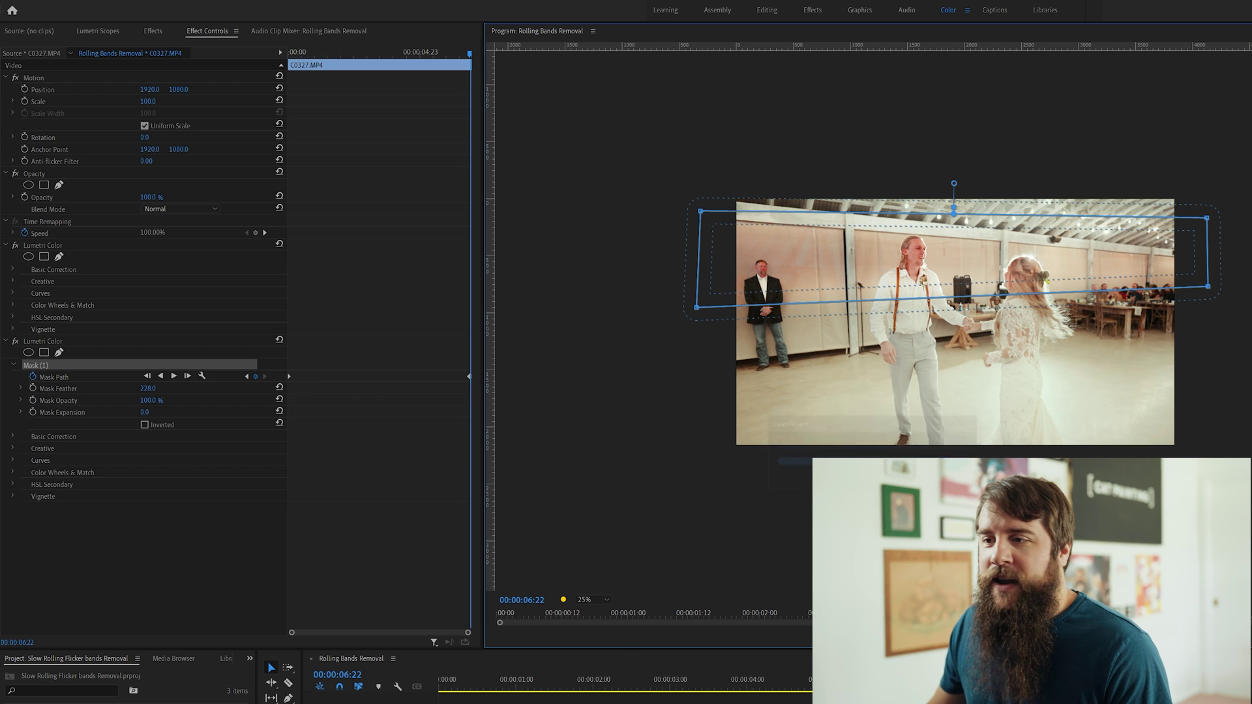
pyautogui.press('Home')
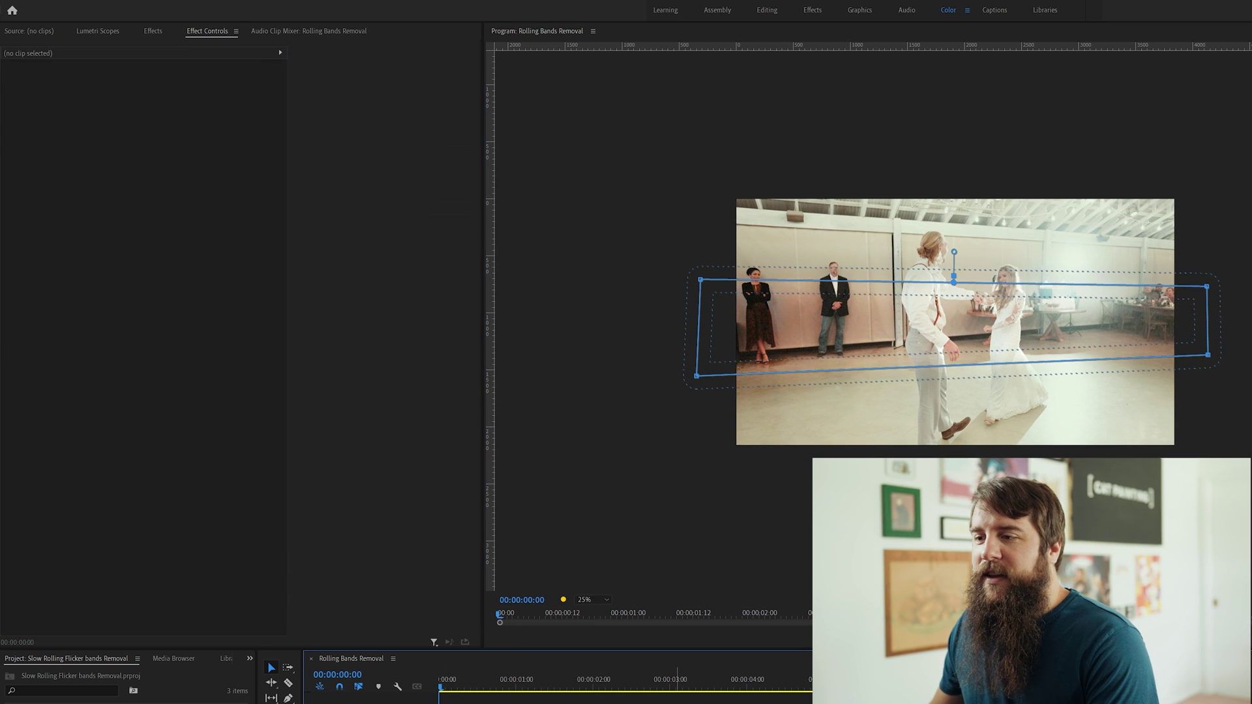